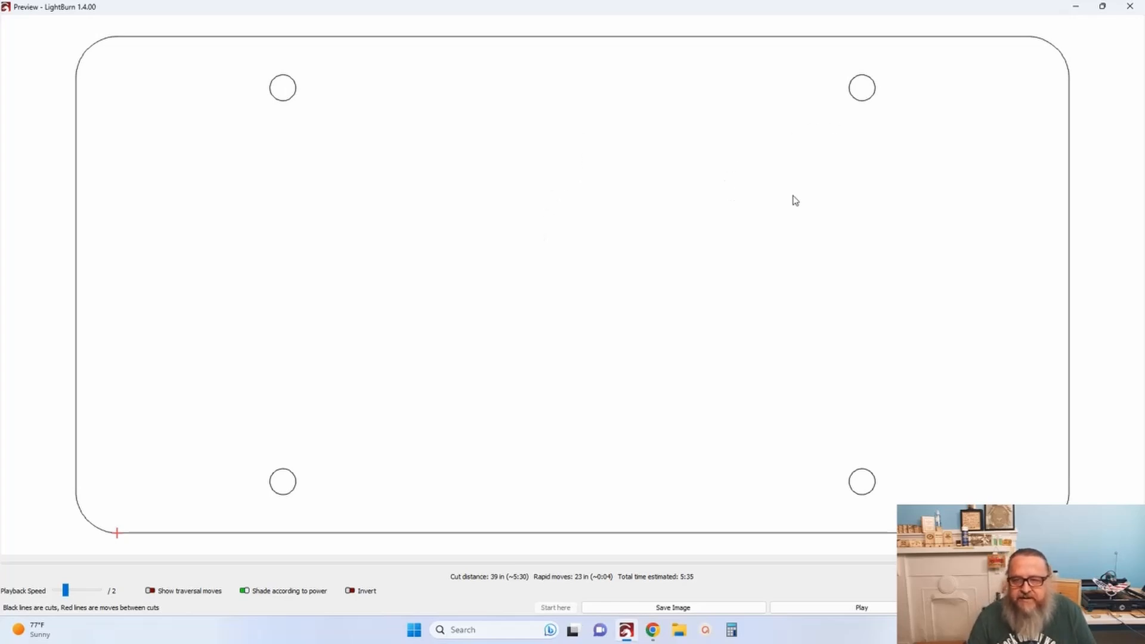
Close the cut preview and deselect the license plate design on the canvas.
{"action": "left_click", "coordinate": [1131, 7]}
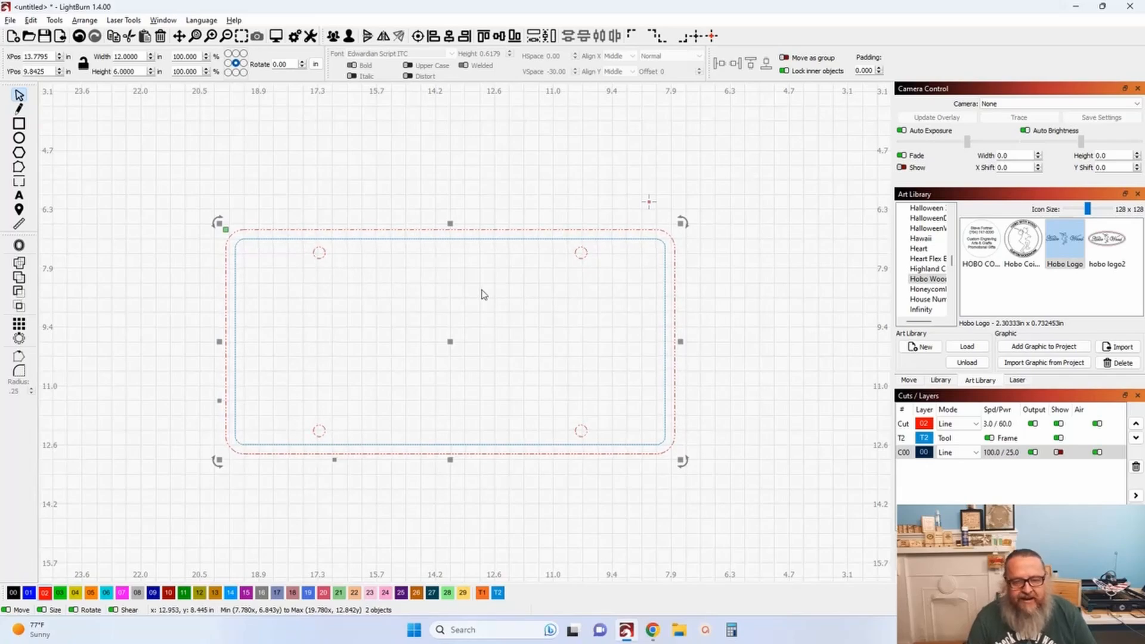
{"action": "scroll", "coordinate": [482, 298], "scroll_direction": "up", "scroll_amount": 2}
{"action": "scroll", "coordinate": [484, 286], "scroll_direction": "up", "scroll_amount": 1}
{"action": "scroll", "coordinate": [516, 258], "scroll_direction": "down", "scroll_amount": 1}
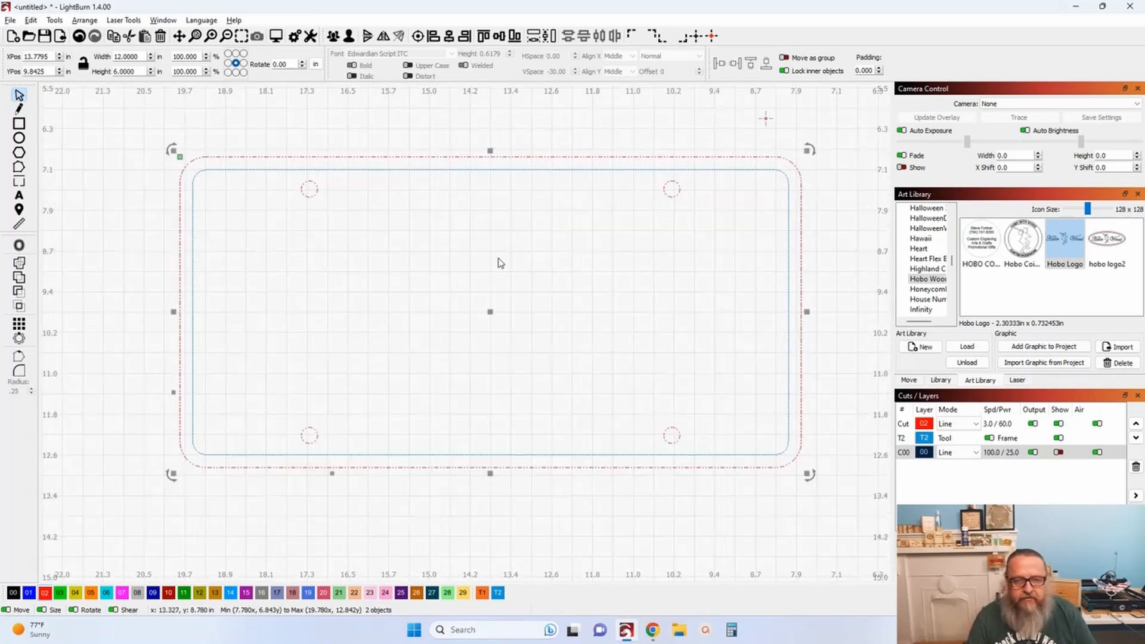
{"action": "left_click", "coordinate": [387, 197]}
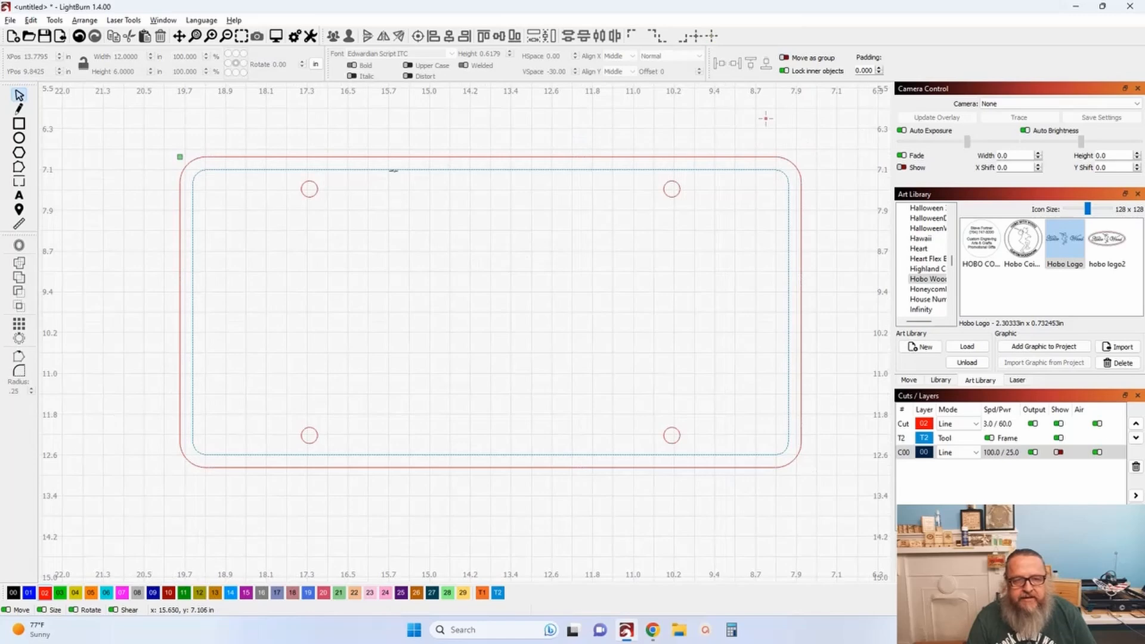
{"action": "left_click", "coordinate": [392, 170]}
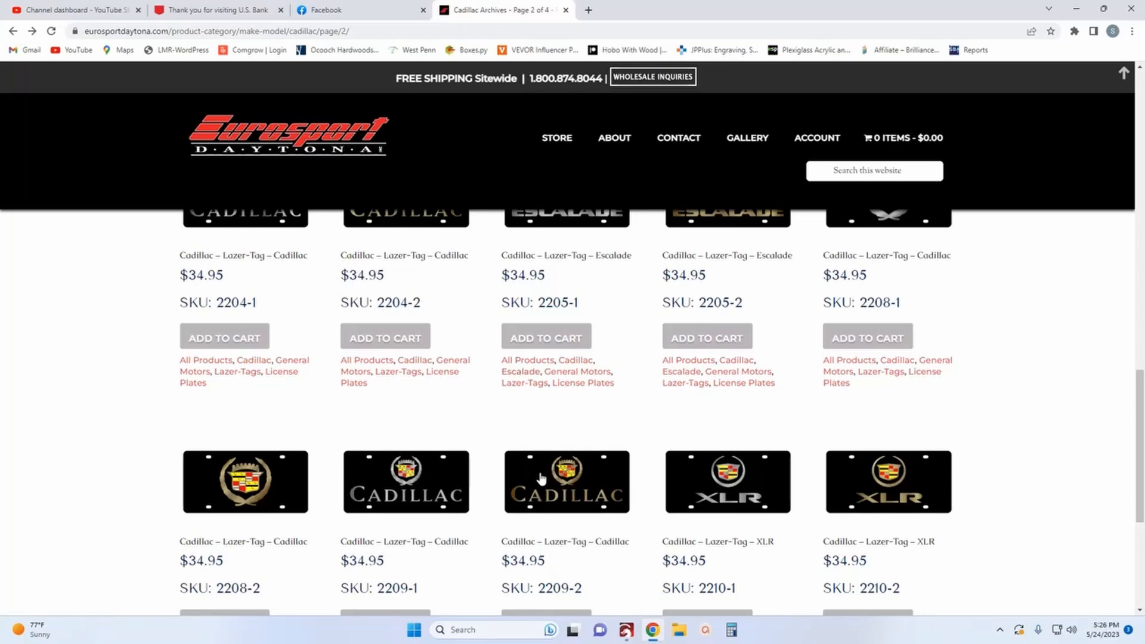
In the browser, examine Eurosport Daytona's Cadillac Lazer-Tag license plate listings and enlarge one plate's product image.
{"action": "scroll", "coordinate": [400, 508], "scroll_direction": "down", "scroll_amount": 3}
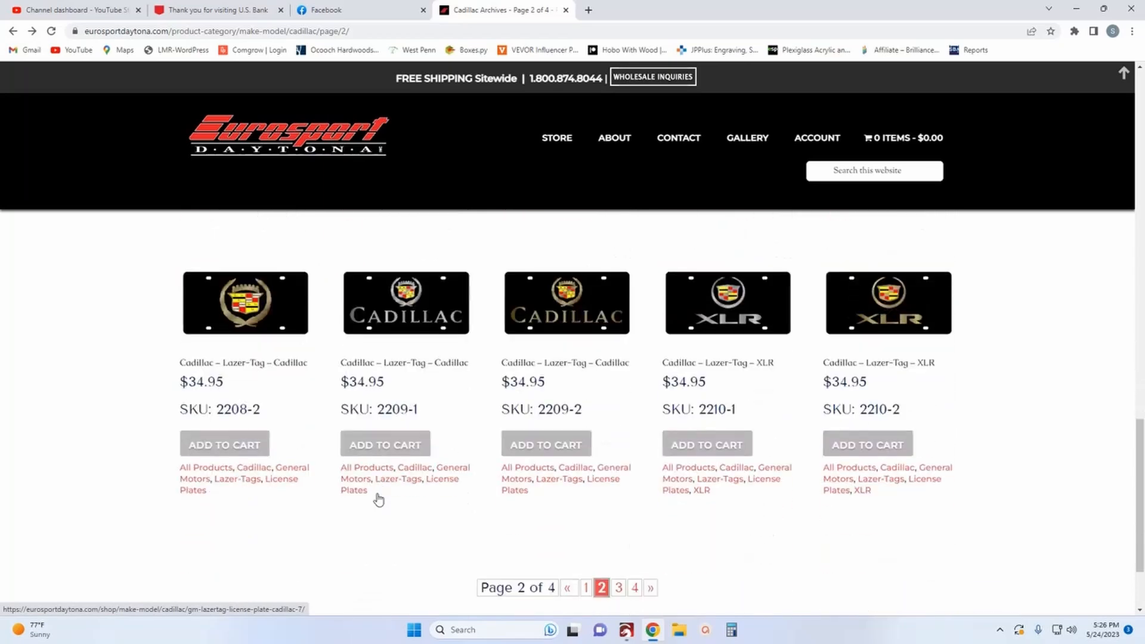
{"action": "scroll", "coordinate": [447, 388], "scroll_direction": "up", "scroll_amount": 2}
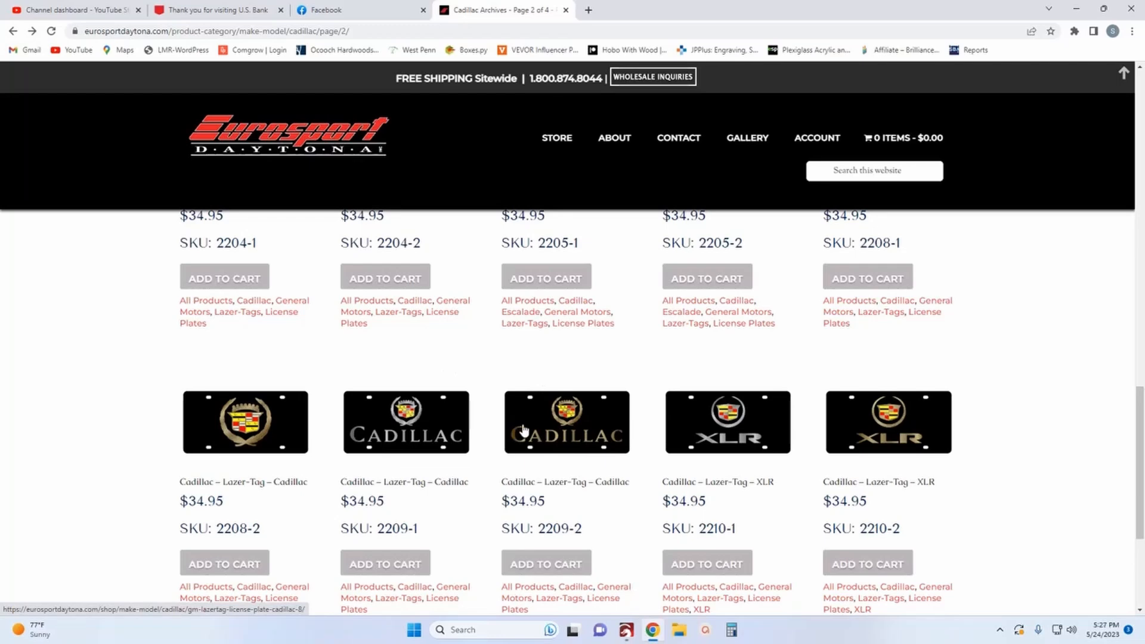
{"action": "left_click", "coordinate": [246, 431]}
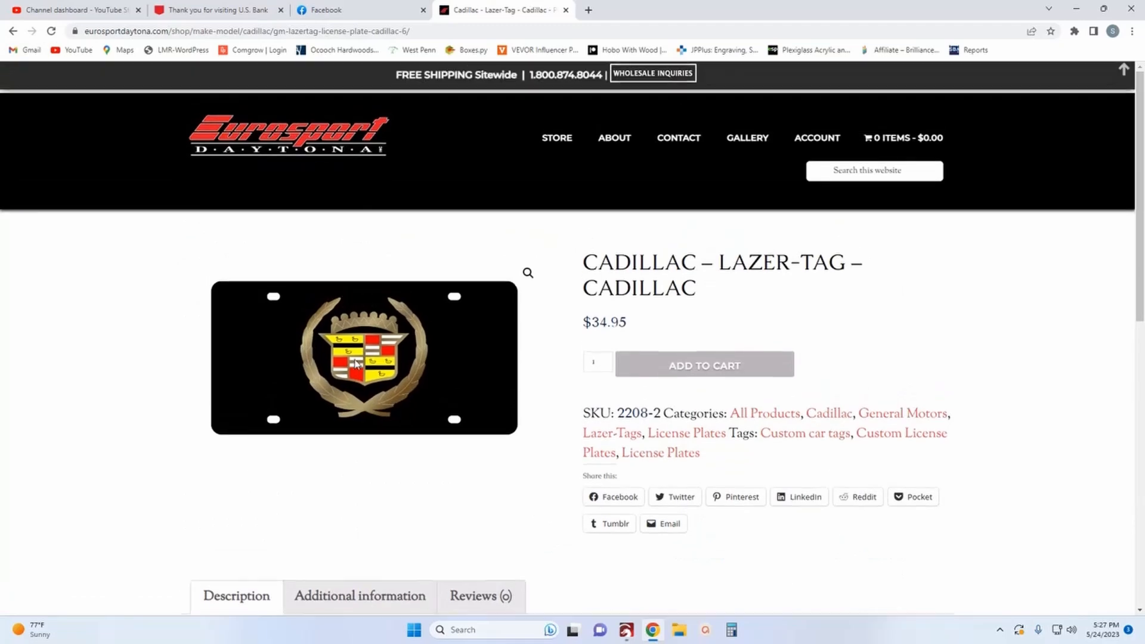
{"action": "left_click", "coordinate": [528, 282]}
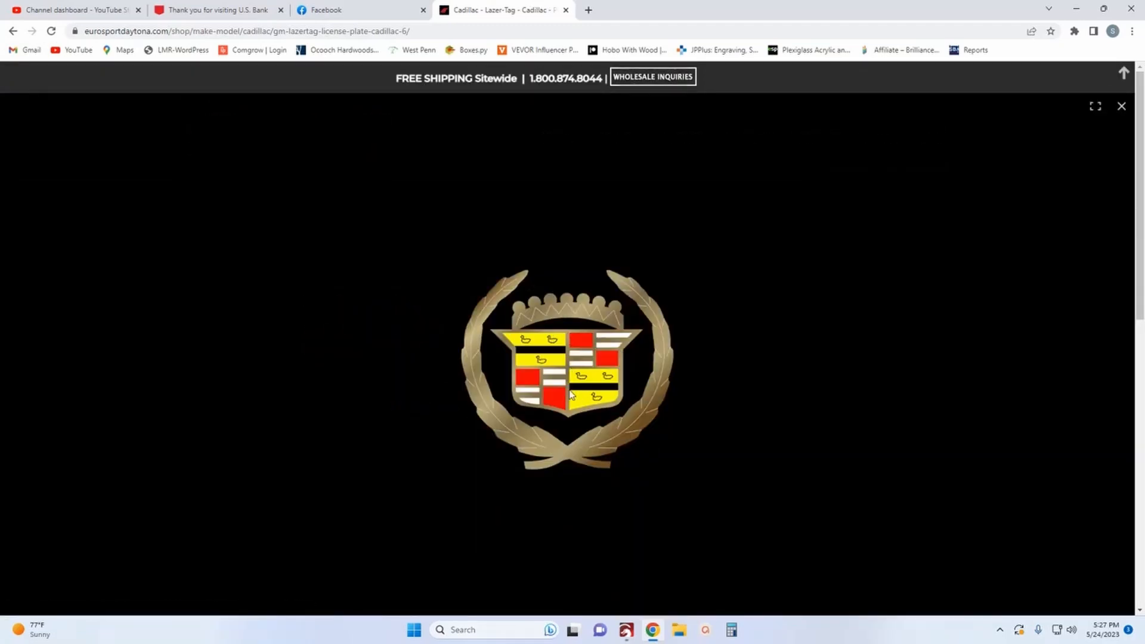
{"action": "left_click_drag", "start_coordinate": [565, 372], "coordinate": [566, 355]}
{"action": "left_click", "coordinate": [13, 31]}
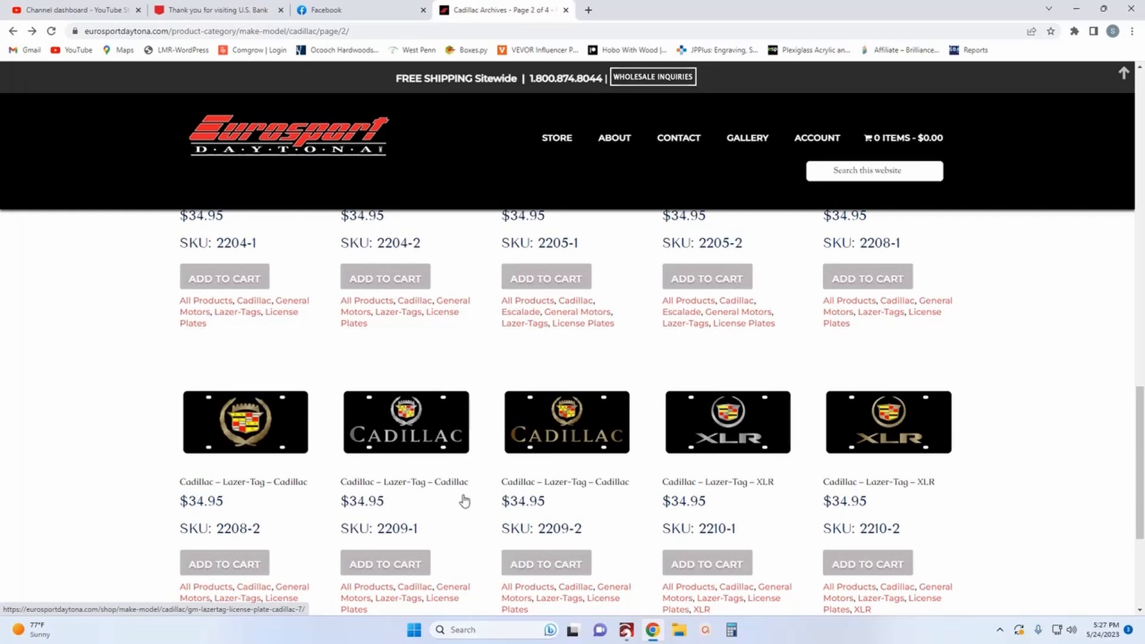
{"action": "scroll", "coordinate": [476, 477], "scroll_direction": "up", "scroll_amount": 5}
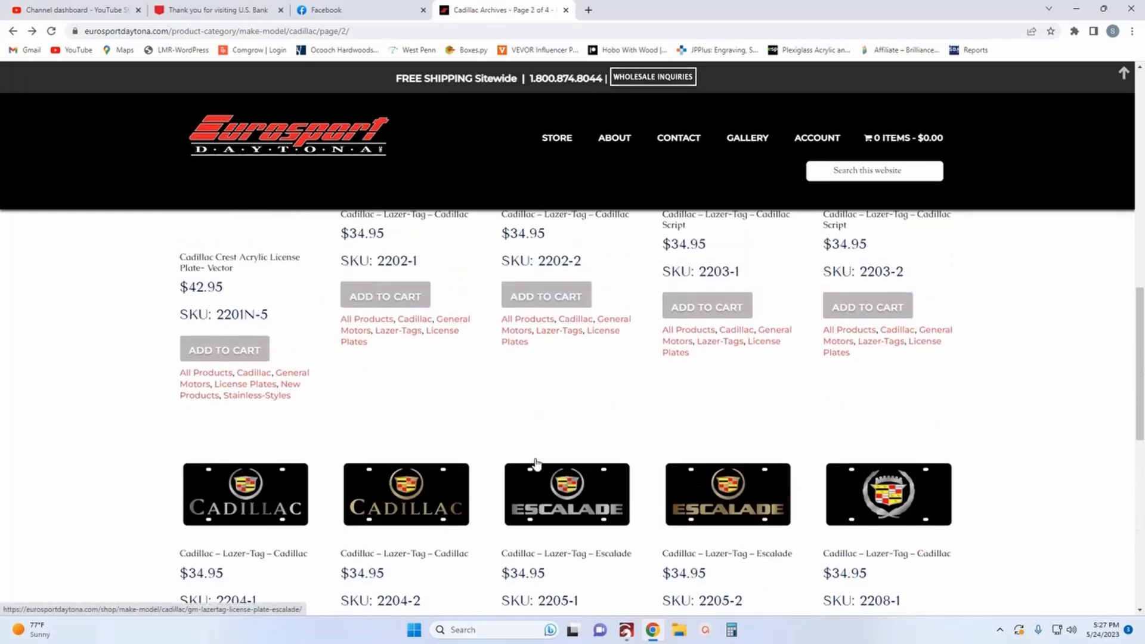
{"action": "scroll", "coordinate": [581, 459], "scroll_direction": "up", "scroll_amount": 2}
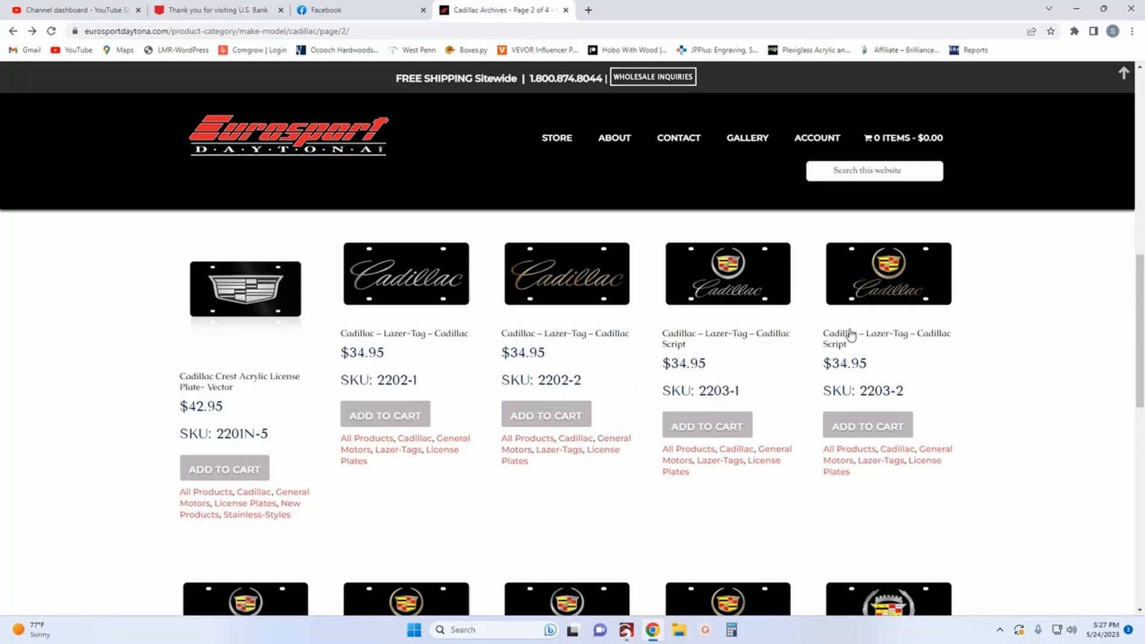
{"action": "scroll", "coordinate": [846, 343], "scroll_direction": "down", "scroll_amount": 5}
{"action": "scroll", "coordinate": [881, 431], "scroll_direction": "down", "scroll_amount": 6}
{"action": "scroll", "coordinate": [686, 341], "scroll_direction": "up", "scroll_amount": 3}
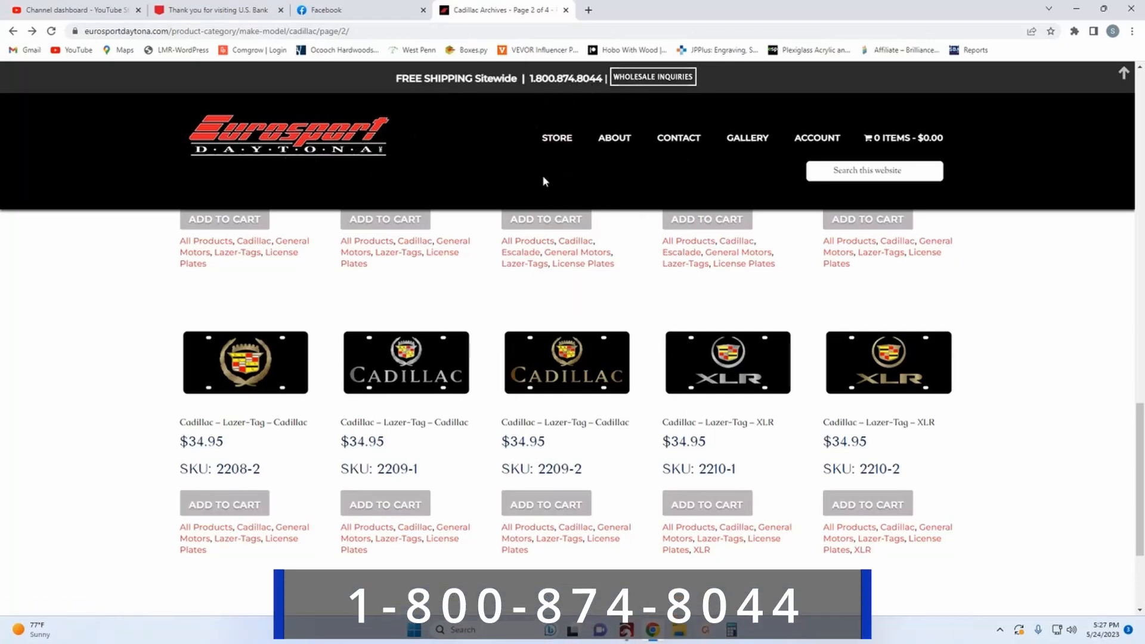
{"action": "scroll", "coordinate": [607, 297], "scroll_direction": "up", "scroll_amount": 5}
{"action": "scroll", "coordinate": [613, 295], "scroll_direction": "up", "scroll_amount": 12}
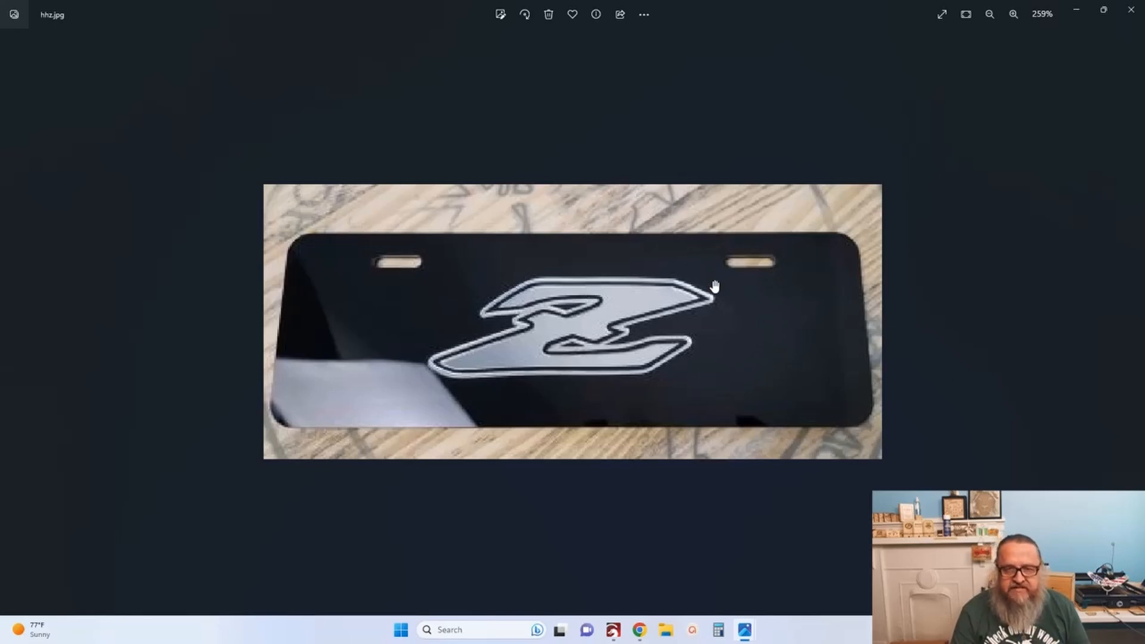
Minimize the photo viewer and inspect the Hobo Wood lettering and dancing-figure outlines up close.
{"action": "left_click", "coordinate": [1078, 11]}
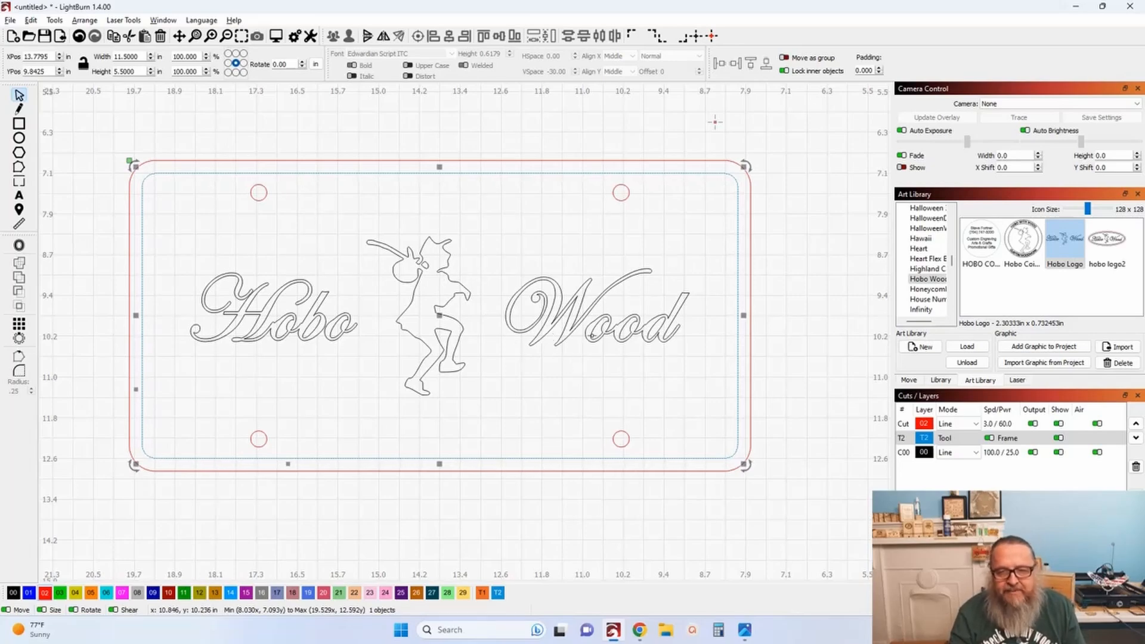
{"action": "scroll", "coordinate": [605, 336], "scroll_direction": "up", "scroll_amount": 6}
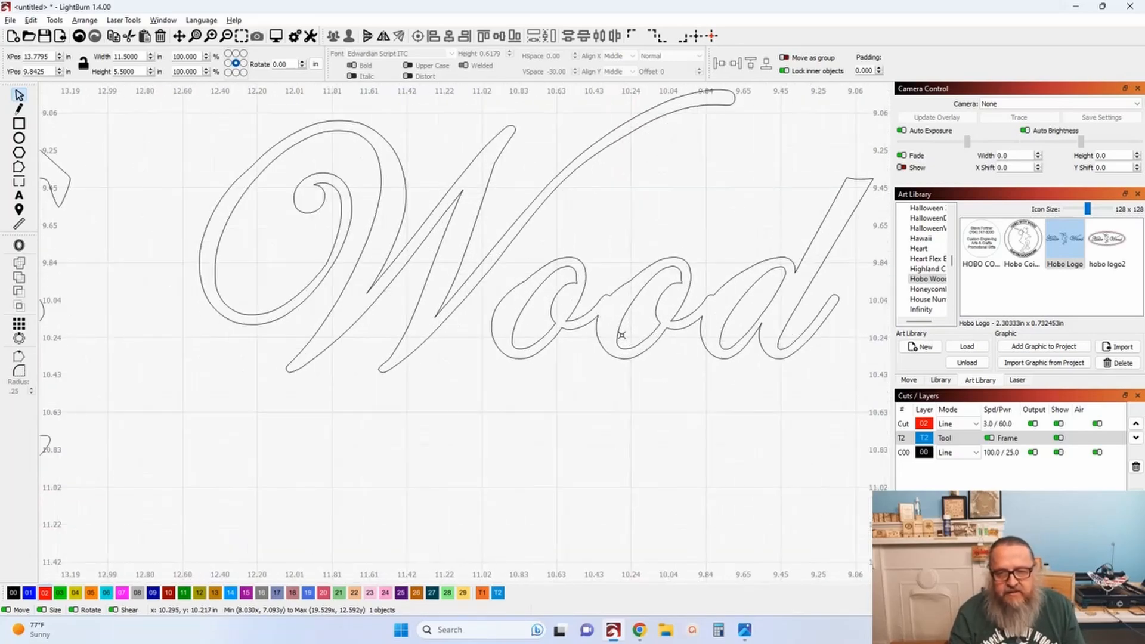
{"action": "left_click", "coordinate": [533, 320]}
{"action": "left_click", "coordinate": [521, 309]}
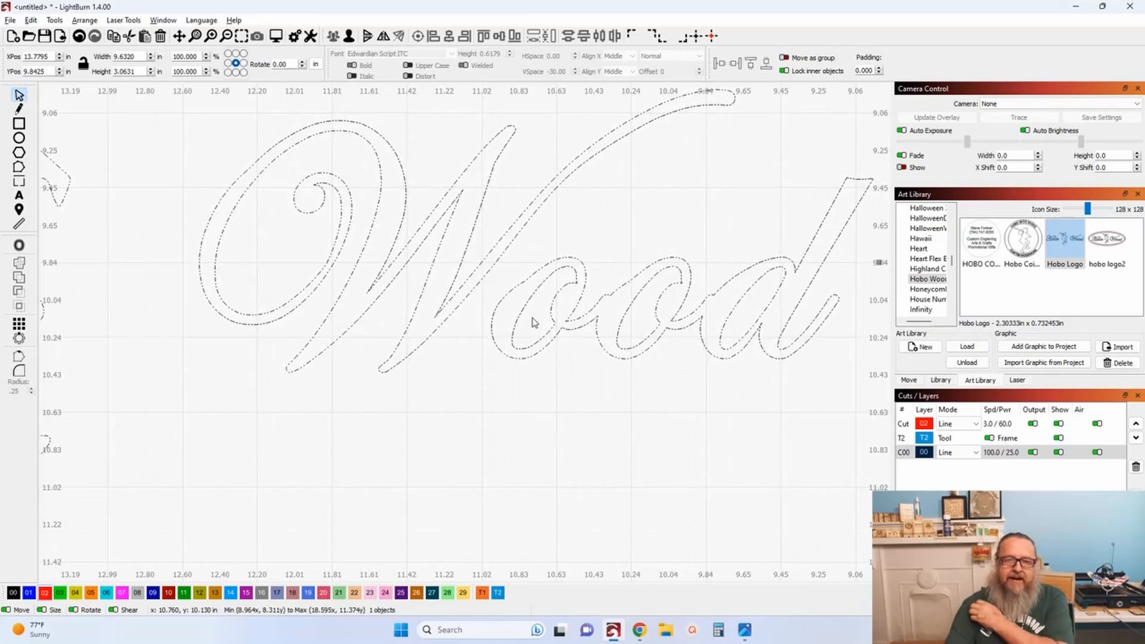
{"action": "scroll", "coordinate": [547, 307], "scroll_direction": "down", "scroll_amount": 2}
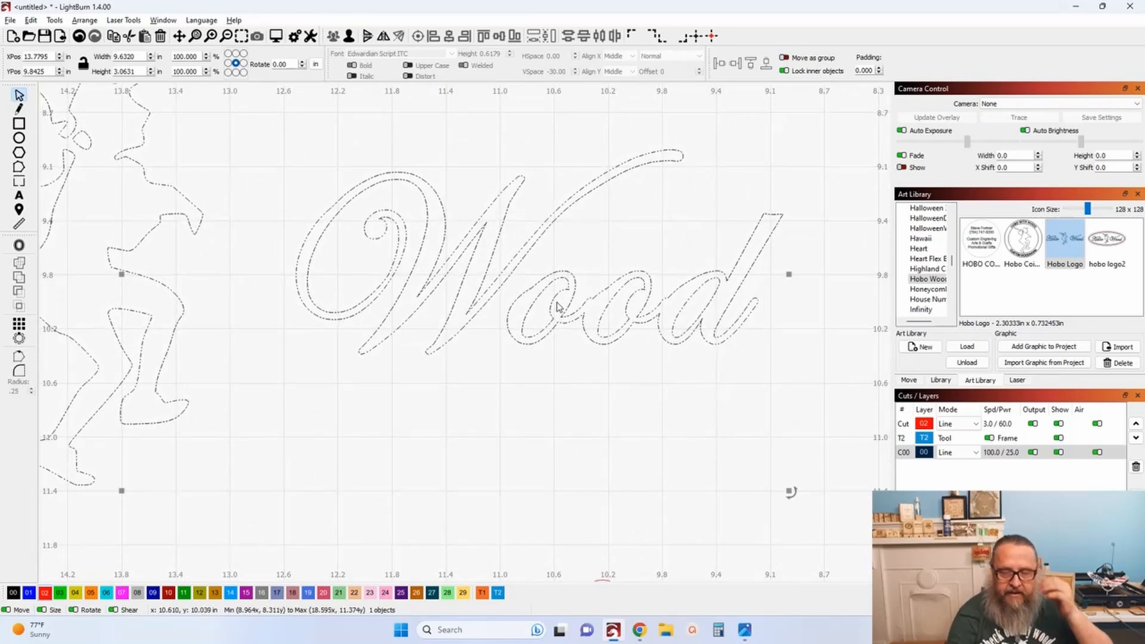
{"action": "scroll", "coordinate": [442, 363], "scroll_direction": "down", "scroll_amount": 3}
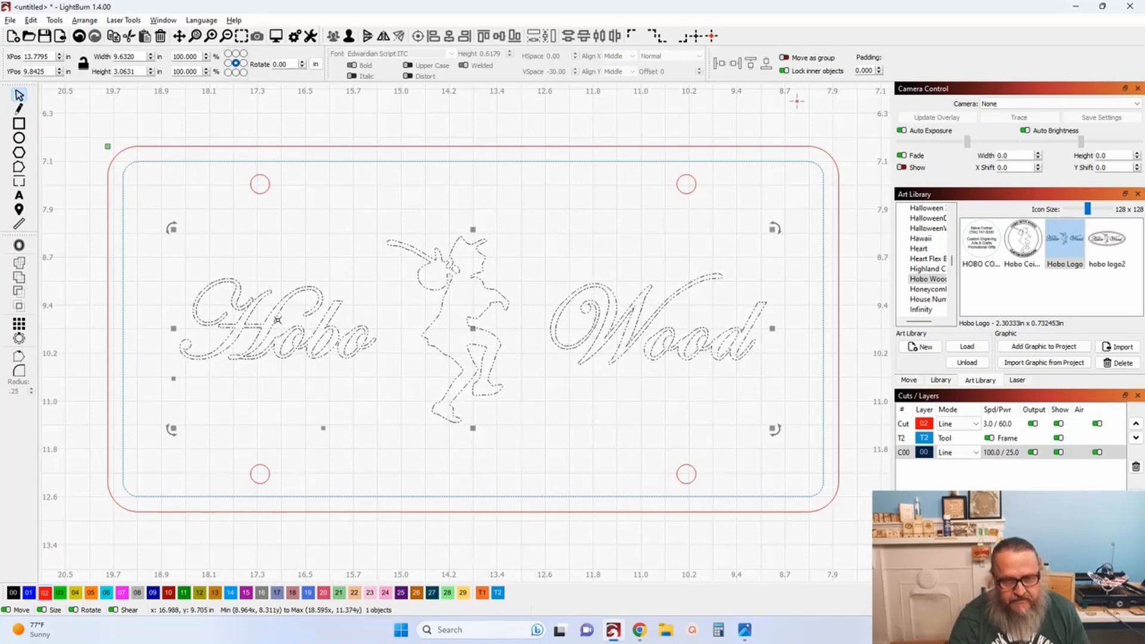
{"action": "scroll", "coordinate": [226, 311], "scroll_direction": "up", "scroll_amount": 5}
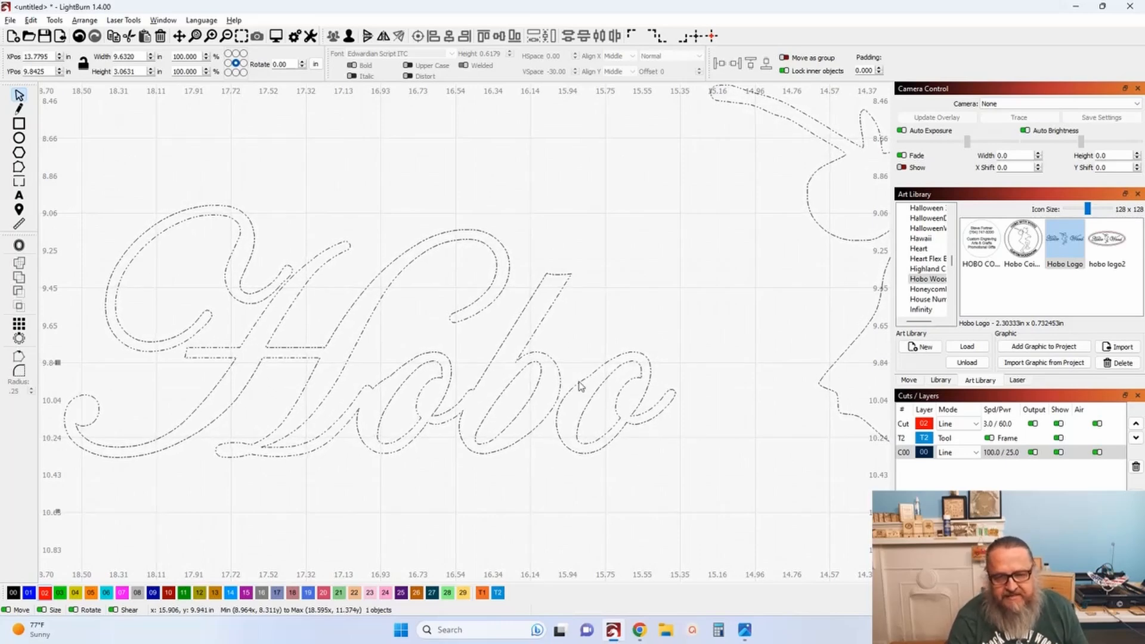
{"action": "scroll", "coordinate": [606, 380], "scroll_direction": "down", "scroll_amount": 3}
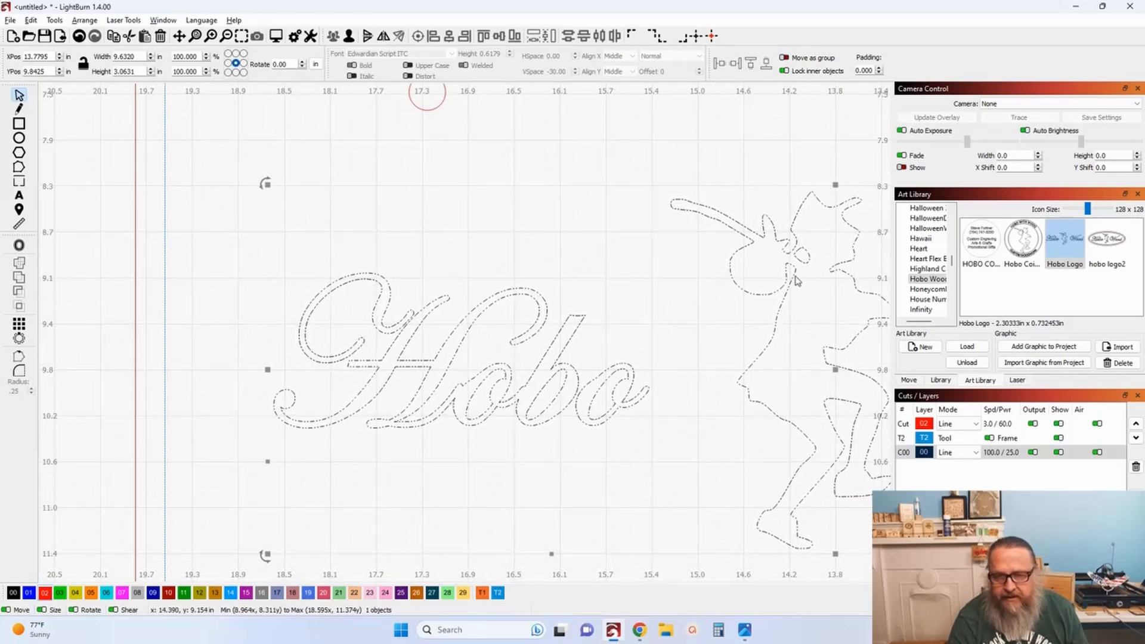
{"action": "scroll", "coordinate": [800, 279], "scroll_direction": "up", "scroll_amount": 5}
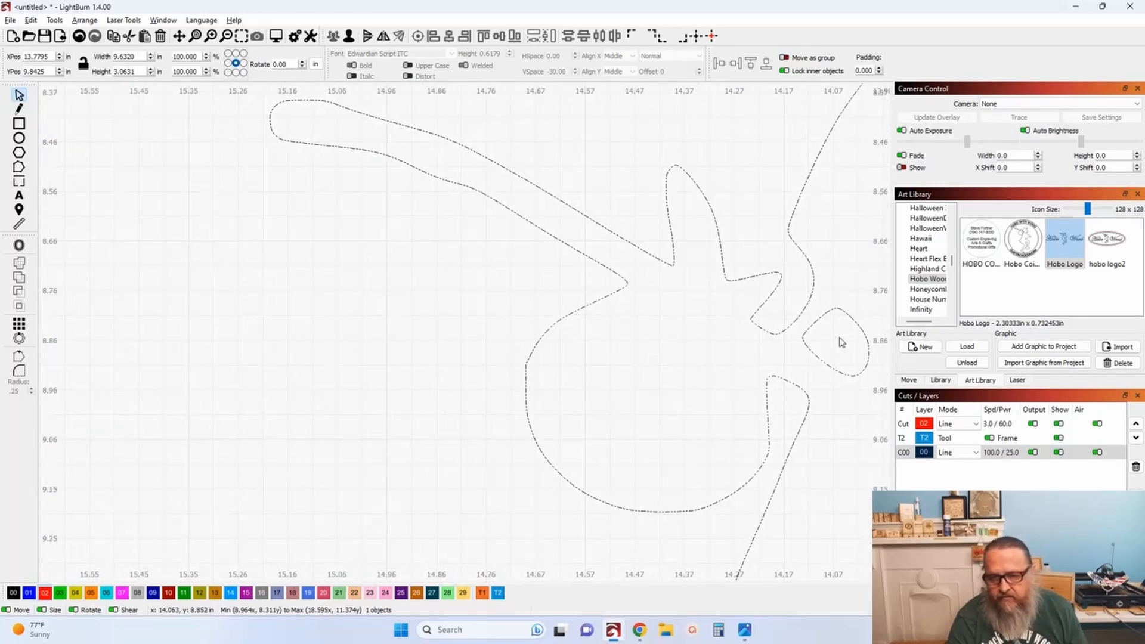
{"action": "scroll", "coordinate": [840, 336], "scroll_direction": "down", "scroll_amount": 5}
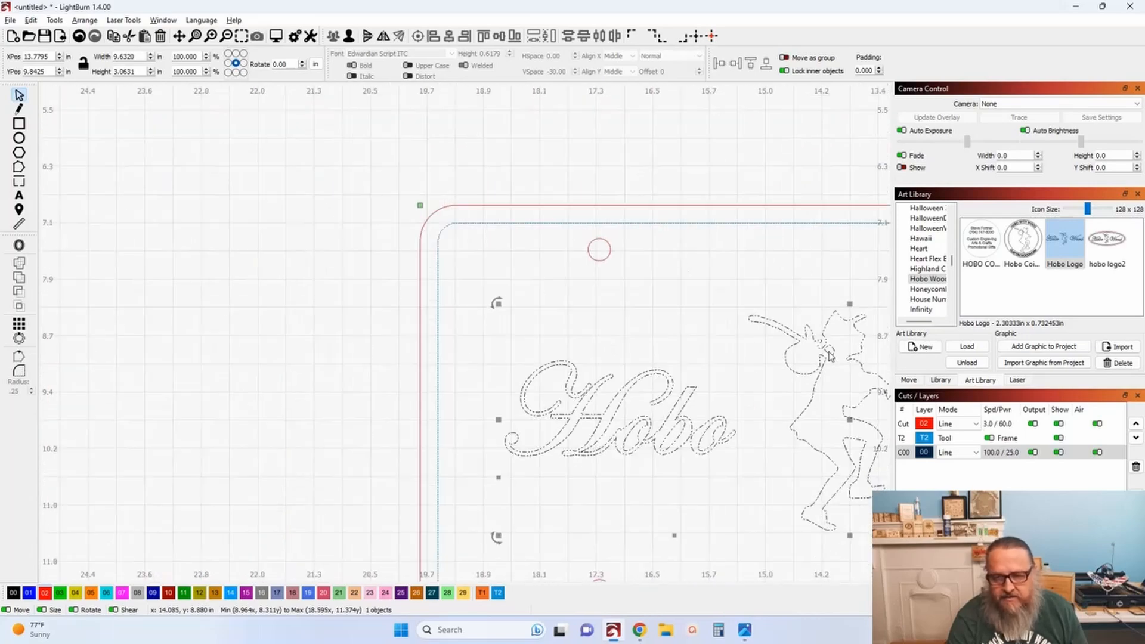
{"action": "scroll", "coordinate": [755, 385], "scroll_direction": "down", "scroll_amount": 4}
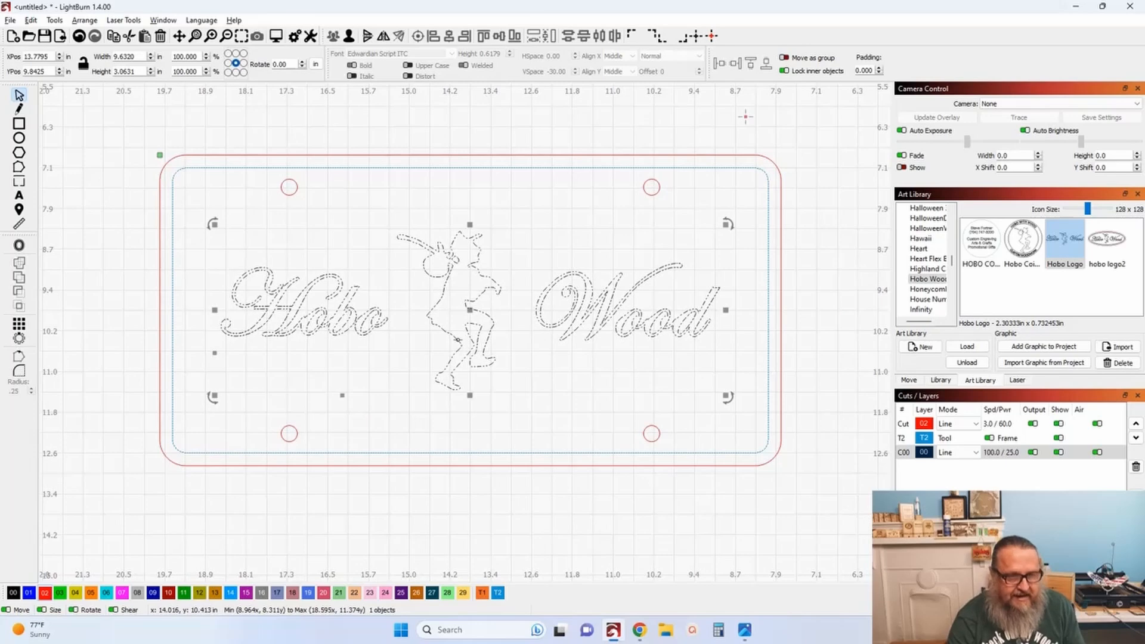
Select all objects, switch to the Tabs tool, and add tabs along the bottom of the Hobo lettering.
{"action": "left_click", "coordinate": [20, 183]}
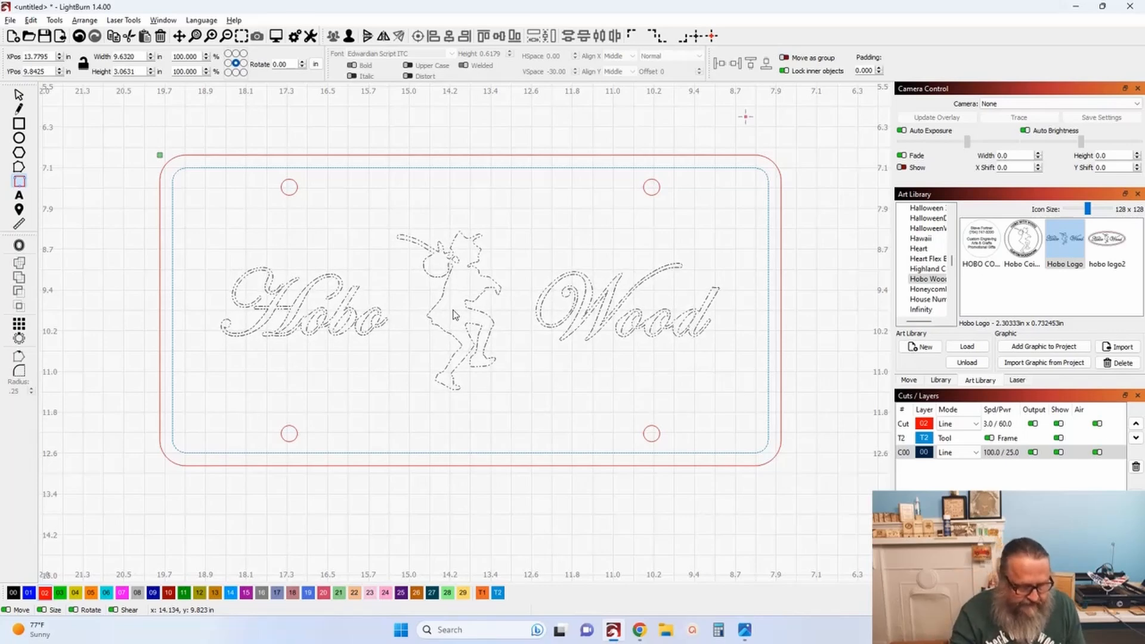
{"action": "scroll", "coordinate": [453, 314], "scroll_direction": "down", "scroll_amount": 1}
{"action": "key", "text": "ctrl+a"}
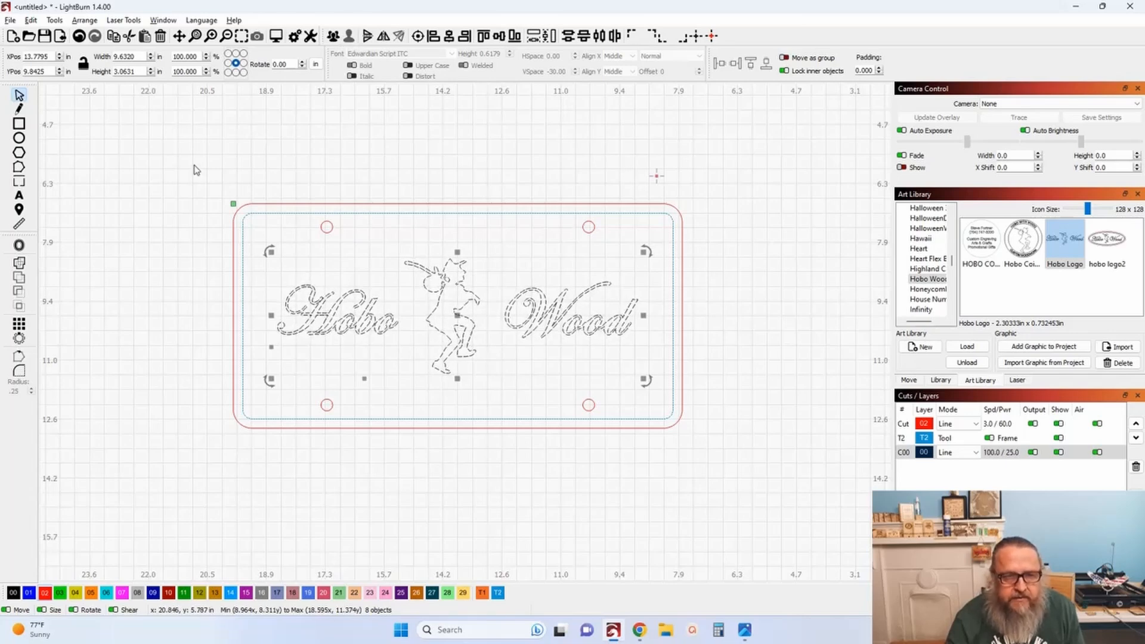
{"action": "left_click", "coordinate": [20, 182]}
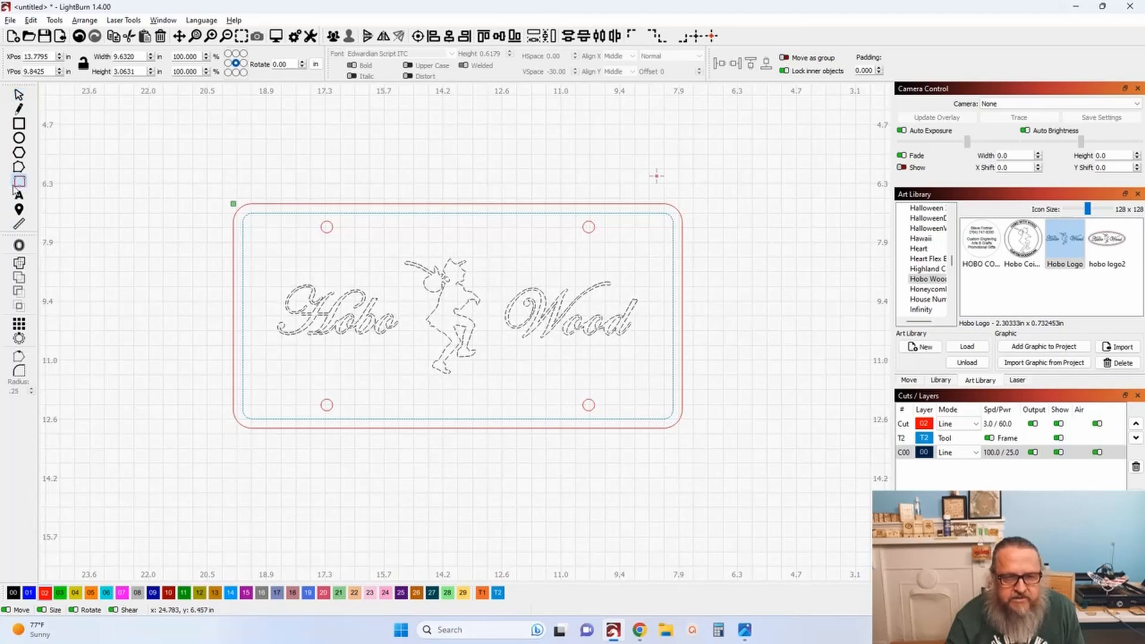
{"action": "scroll", "coordinate": [317, 309], "scroll_direction": "up", "scroll_amount": 10}
{"action": "scroll", "coordinate": [337, 316], "scroll_direction": "up", "scroll_amount": 4}
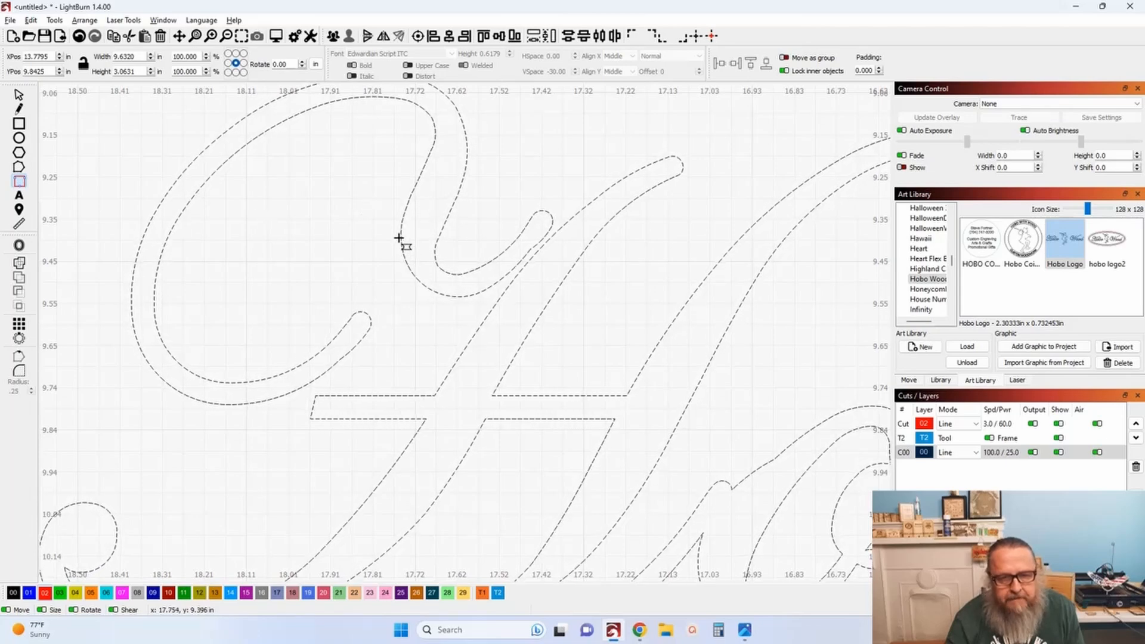
{"action": "scroll", "coordinate": [414, 280], "scroll_direction": "down", "scroll_amount": 1}
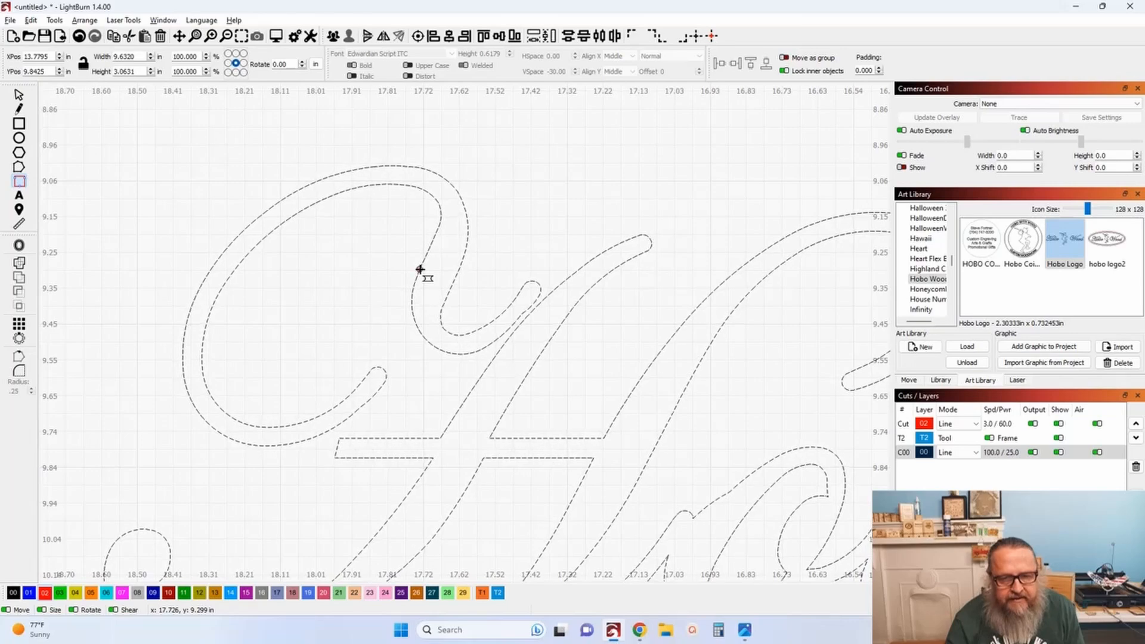
{"action": "scroll", "coordinate": [505, 334], "scroll_direction": "down", "scroll_amount": 3}
{"action": "scroll", "coordinate": [531, 396], "scroll_direction": "down", "scroll_amount": 2}
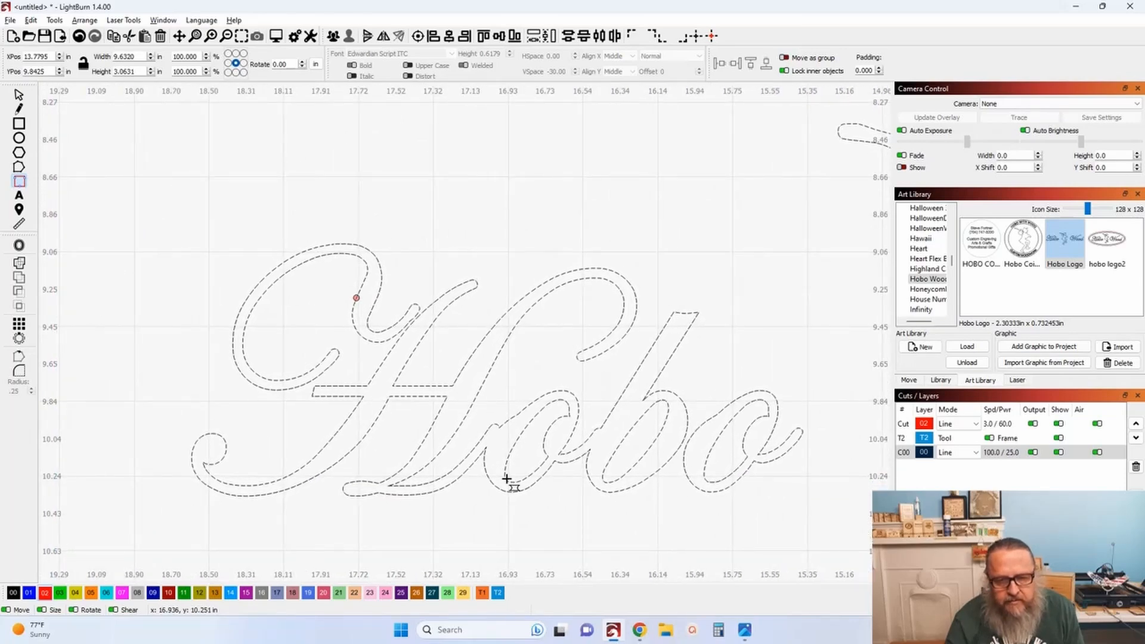
{"action": "left_click", "coordinate": [605, 482]}
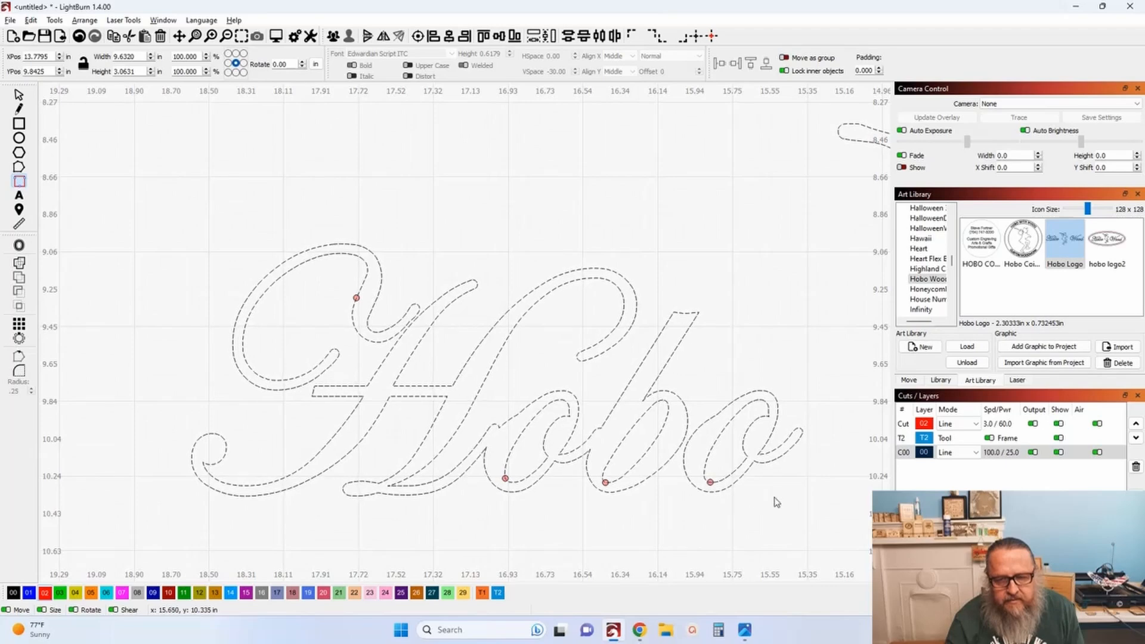
Add tabs to the dancing figure and along the bottom of the Wood lettering.
{"action": "scroll", "coordinate": [779, 494], "scroll_direction": "down", "scroll_amount": 1}
{"action": "left_click_drag", "start_coordinate": [779, 494], "coordinate": [656, 490]}
{"action": "left_click_drag", "start_coordinate": [791, 379], "coordinate": [474, 390]}
{"action": "left_click", "coordinate": [579, 273]}
{"action": "scroll", "coordinate": [683, 405], "scroll_direction": "down", "scroll_amount": 1}
{"action": "left_click_drag", "start_coordinate": [701, 399], "coordinate": [299, 393]}
{"action": "left_click_drag", "start_coordinate": [556, 442], "coordinate": [467, 427]}
{"action": "left_click", "coordinate": [540, 455]}
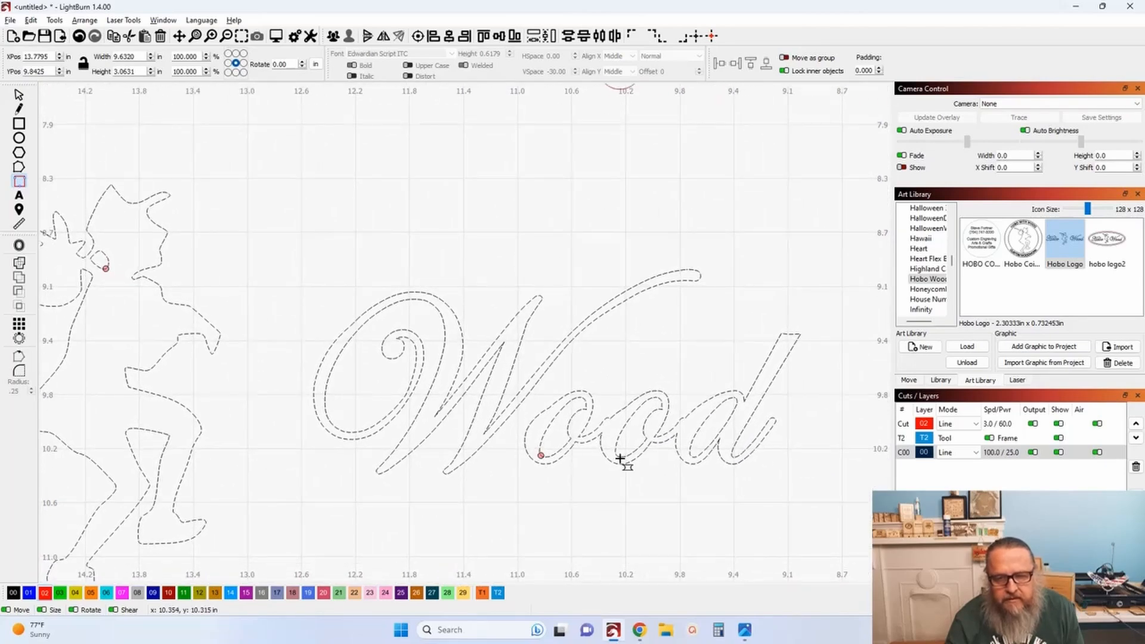
{"action": "left_click", "coordinate": [695, 457]}
{"action": "left_click_drag", "start_coordinate": [409, 552], "coordinate": [699, 540]}
{"action": "scroll", "coordinate": [684, 543], "scroll_direction": "down", "scroll_amount": 1}
{"action": "scroll", "coordinate": [685, 544], "scroll_direction": "down", "scroll_amount": 4}
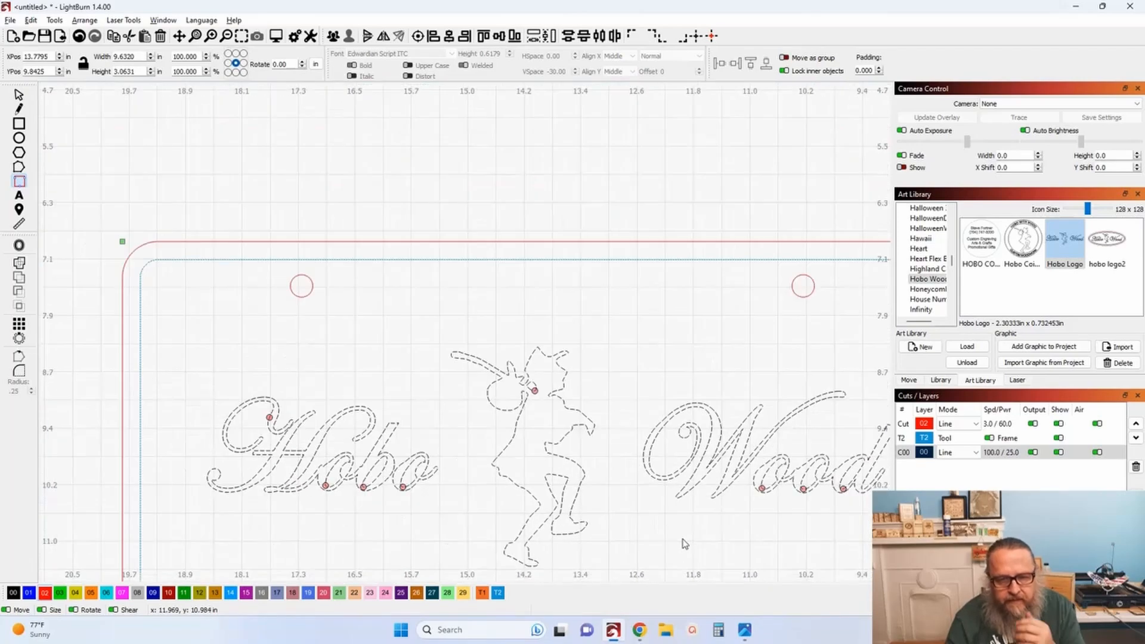
Zoom in and review the tabs placed on the Hobo lettering.
{"action": "scroll", "coordinate": [675, 442], "scroll_direction": "up", "scroll_amount": 1}
{"action": "scroll", "coordinate": [524, 423], "scroll_direction": "up", "scroll_amount": 5}
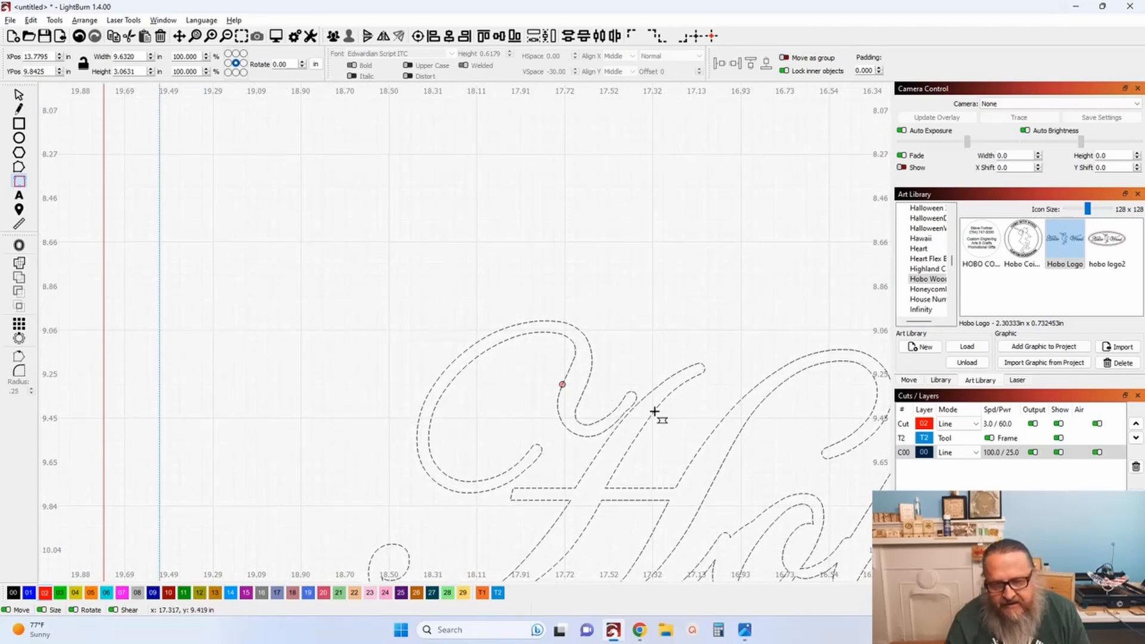
{"action": "left_click_drag", "start_coordinate": [634, 411], "coordinate": [581, 397]}
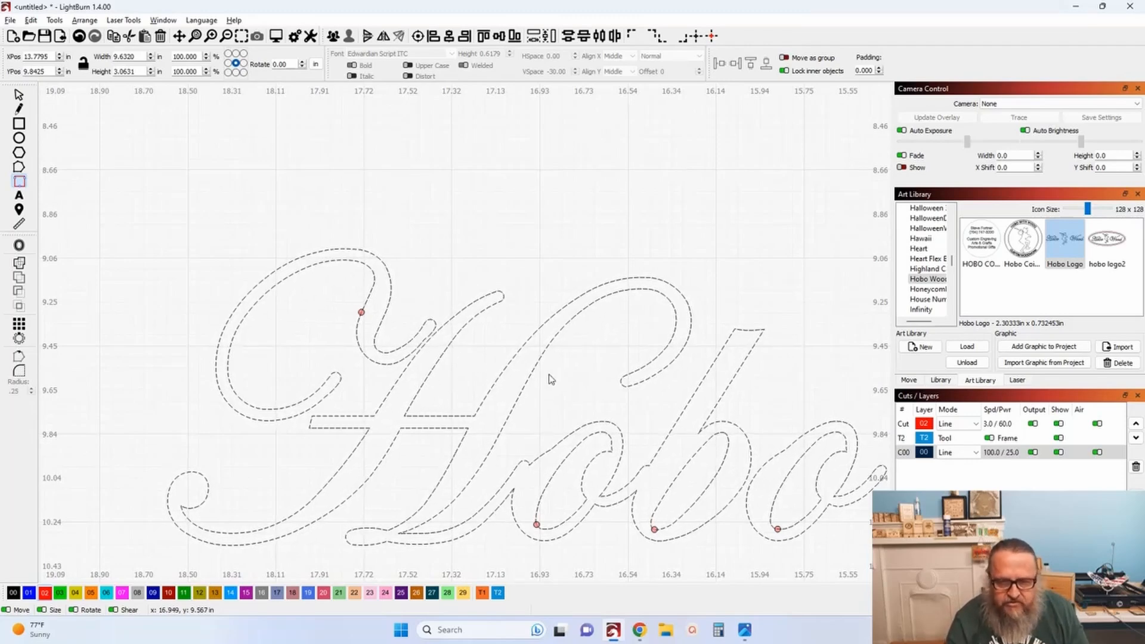
{"action": "scroll", "coordinate": [652, 395], "scroll_direction": "down", "scroll_amount": 1}
{"action": "left_click_drag", "start_coordinate": [651, 395], "coordinate": [465, 340]}
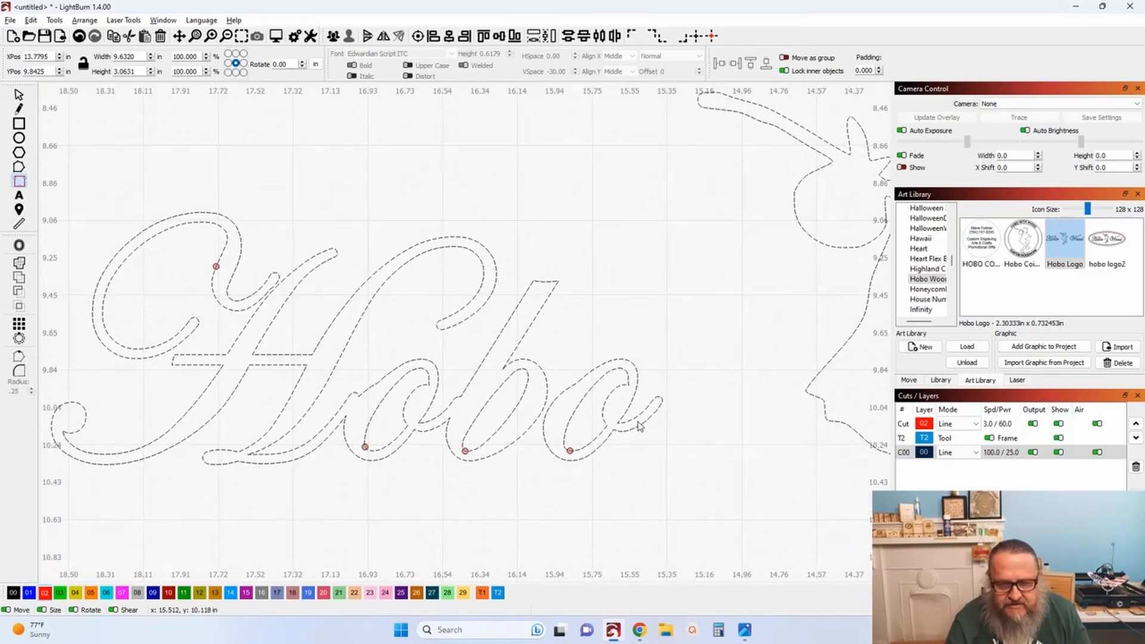
Scroll across the design to review the tabs on the dancing figure and the Wood lettering.
{"action": "scroll", "coordinate": [543, 417], "scroll_direction": "down", "scroll_amount": 2}
{"action": "scroll", "coordinate": [543, 416], "scroll_direction": "right", "scroll_amount": 6}
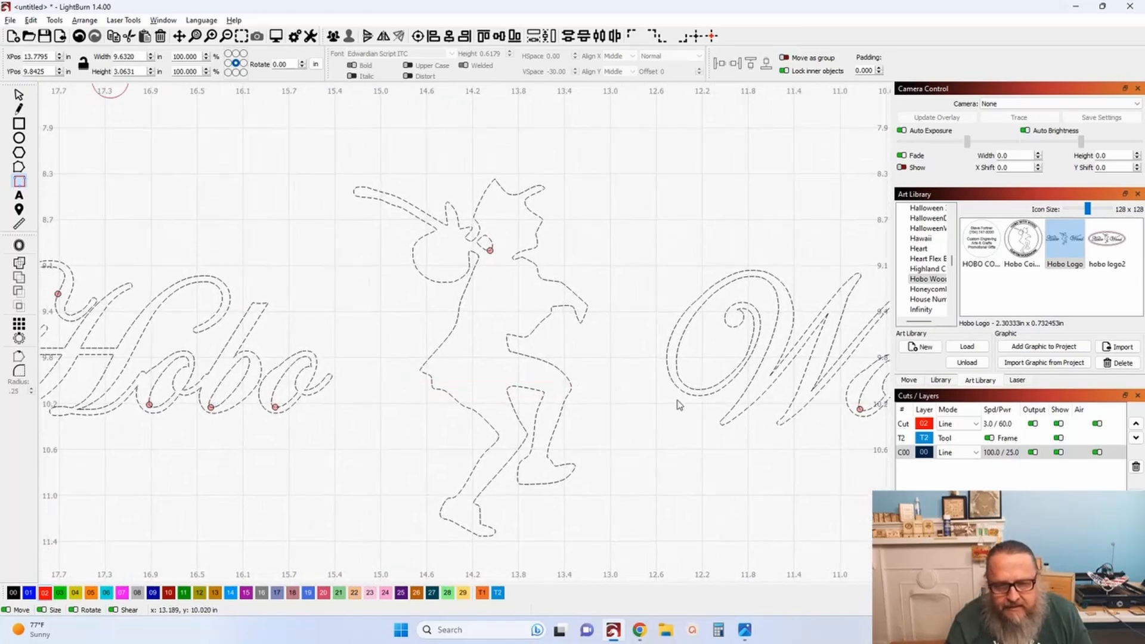
{"action": "scroll", "coordinate": [518, 378], "scroll_direction": "down", "scroll_amount": 1}
{"action": "scroll", "coordinate": [519, 378], "scroll_direction": "right", "scroll_amount": 3}
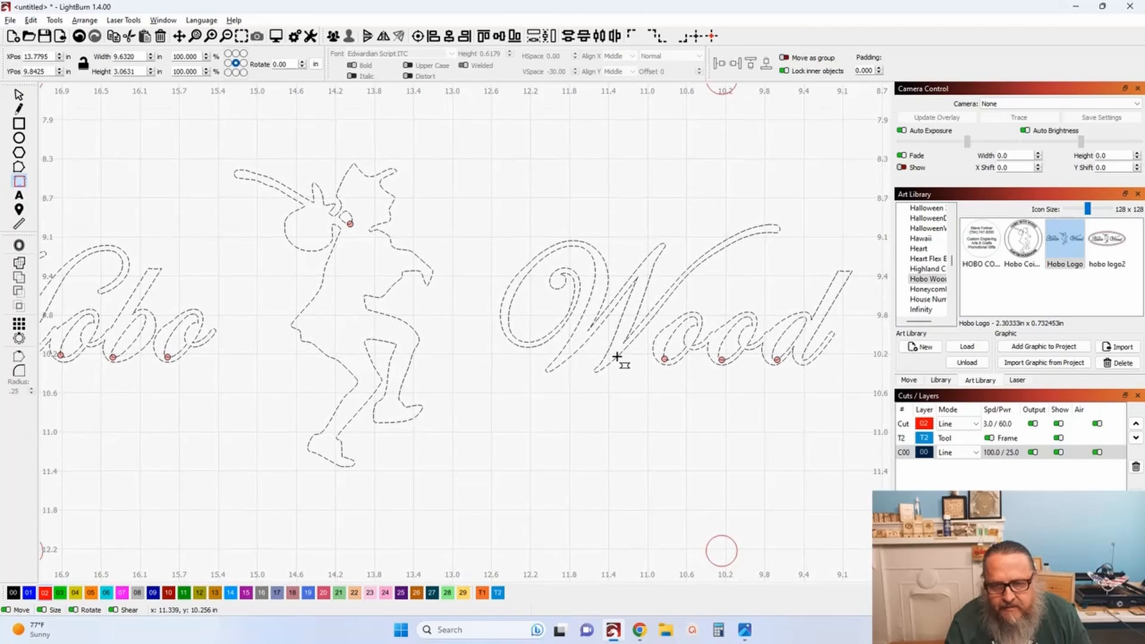
{"action": "scroll", "coordinate": [617, 356], "scroll_direction": "down", "scroll_amount": 3}
Select the lettering and logo and assign them to the red Cut layer.
{"action": "left_click_drag", "start_coordinate": [534, 324], "coordinate": [628, 376]}
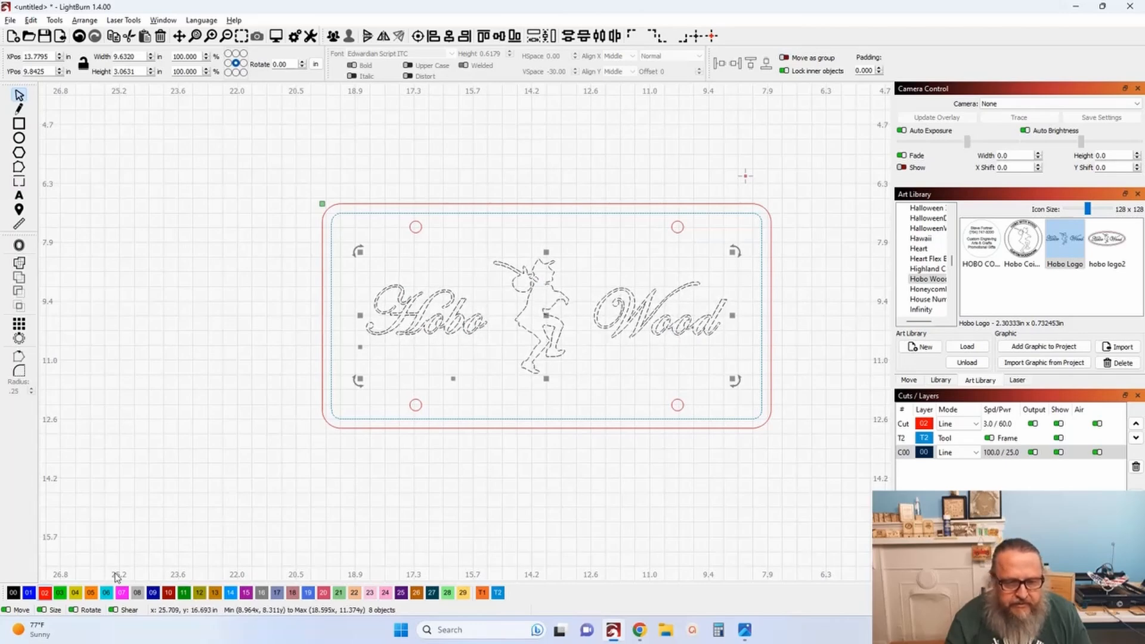
{"action": "left_click", "coordinate": [47, 592]}
Open the Cut layer's settings to examine its tab options, then close the editor.
{"action": "left_click", "coordinate": [903, 426]}
{"action": "double_click", "coordinate": [903, 426]}
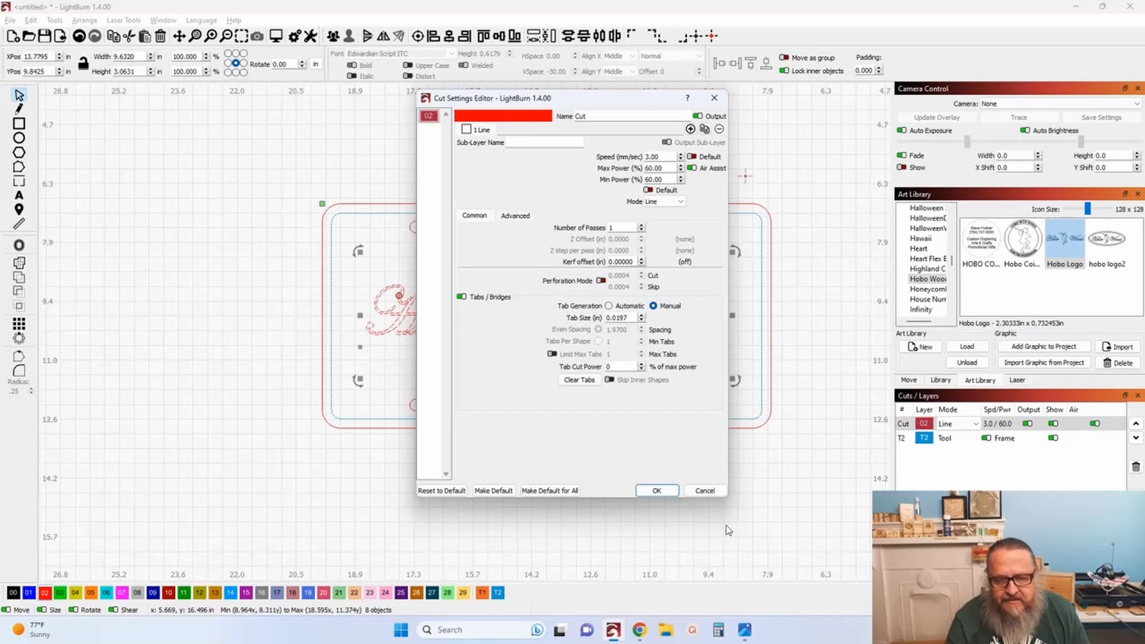
{"action": "left_click", "coordinate": [656, 492]}
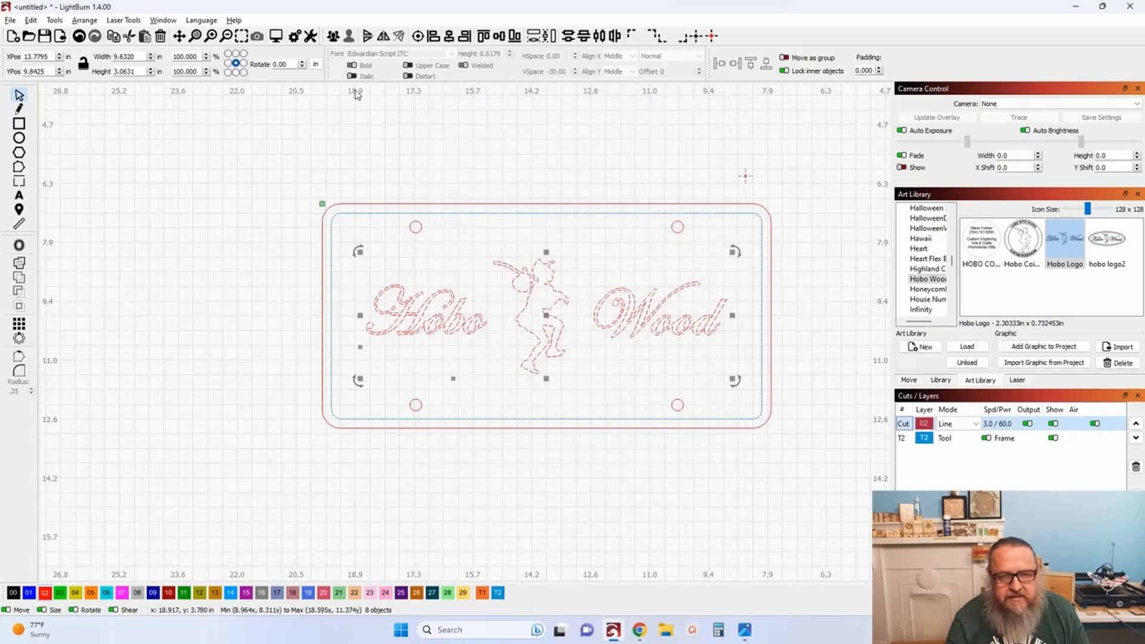
Switch the units to millimetres and set the Cut layer's manual tab size to 0.25 mm.
{"action": "left_click", "coordinate": [316, 65]}
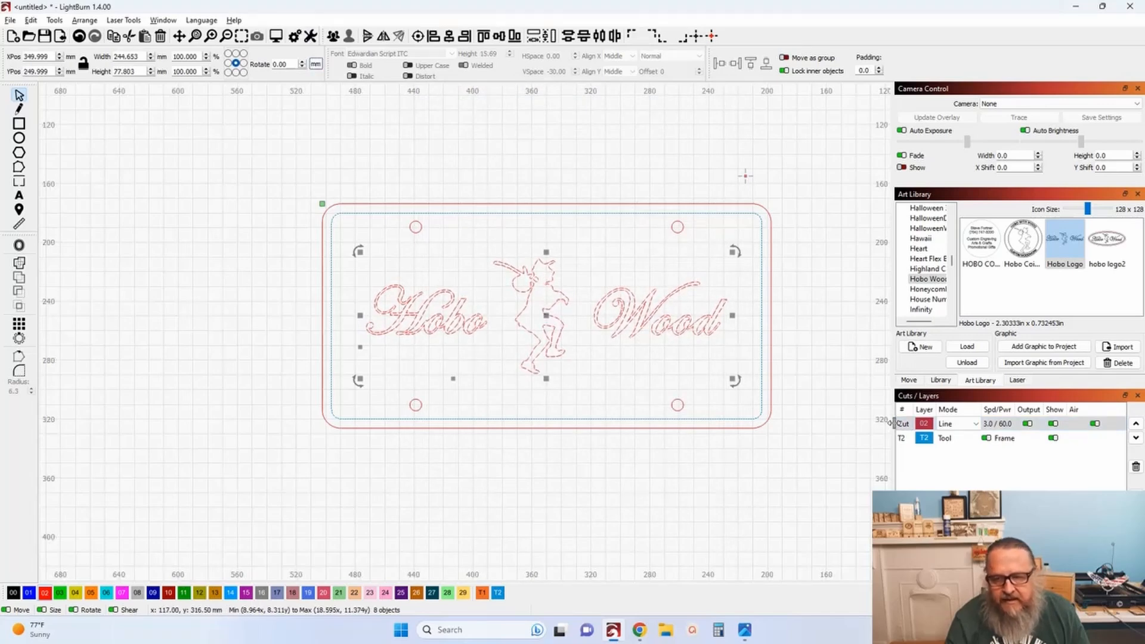
{"action": "double_click", "coordinate": [903, 424]}
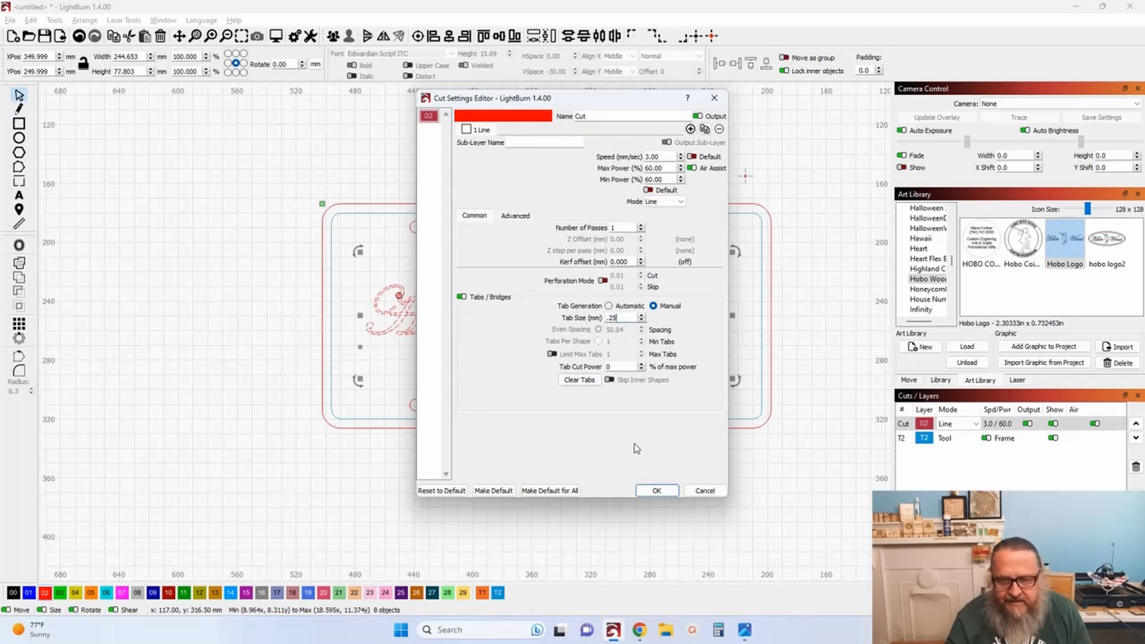
{"action": "left_click", "coordinate": [656, 490]}
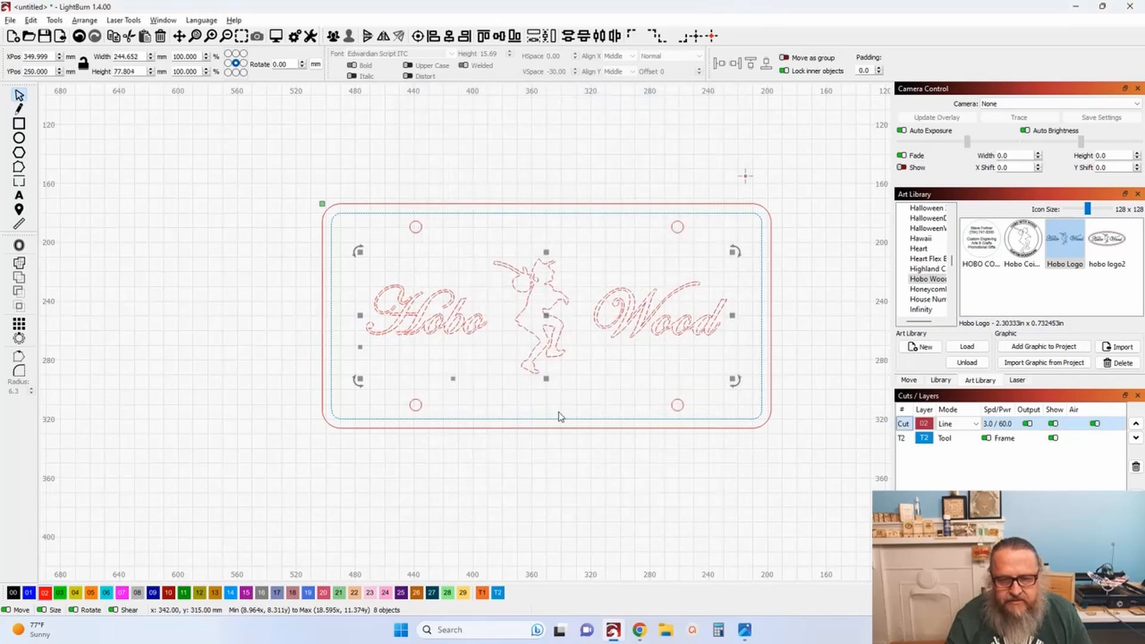